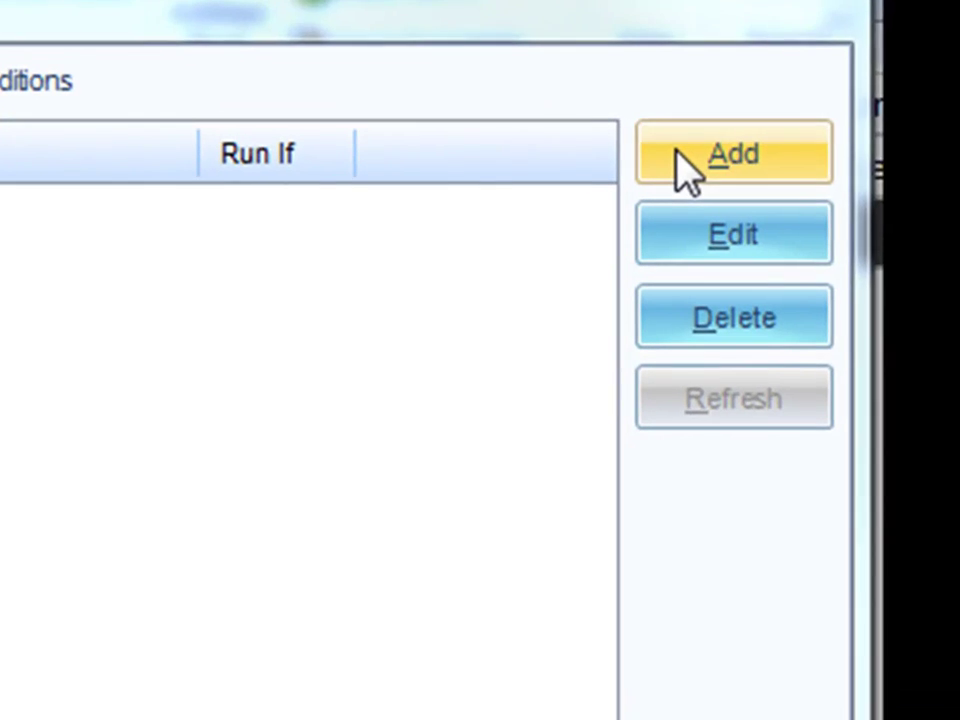
# - Add an "Unread mail is present" condition to the Report Request schedule and bring its whole dialog into view
pyautogui.click(741, 178)
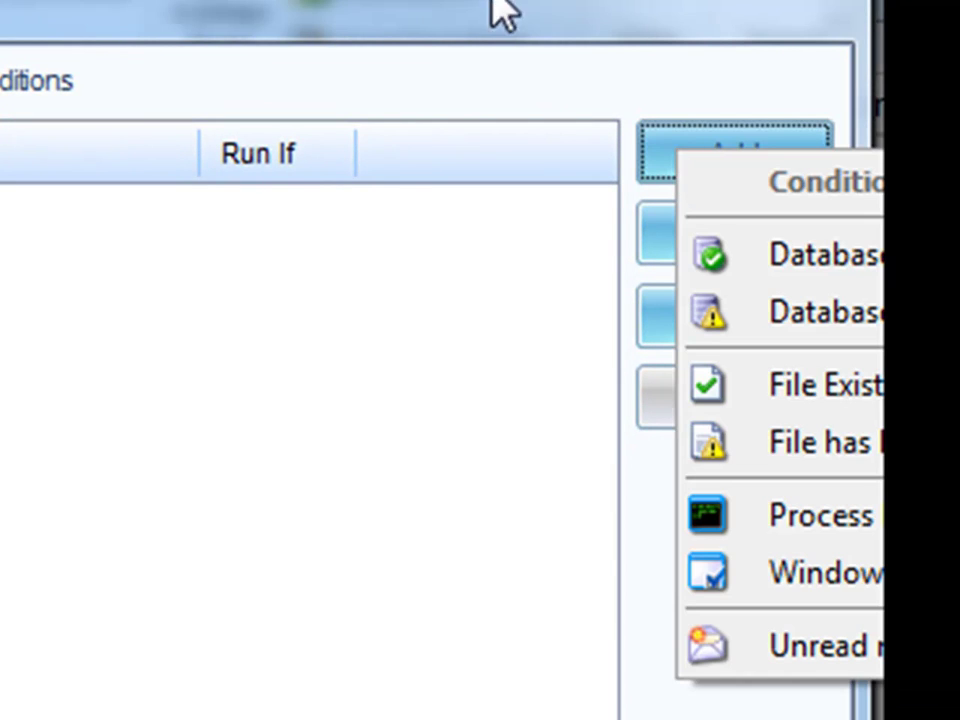
pyautogui.click(480, 22)
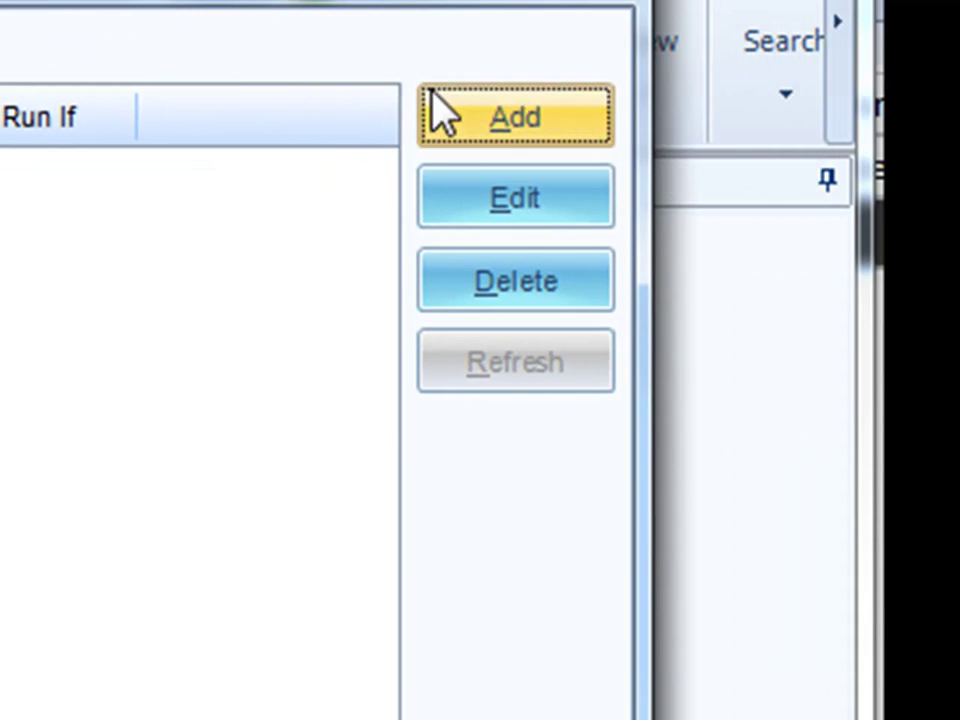
pyautogui.click(345, 140)
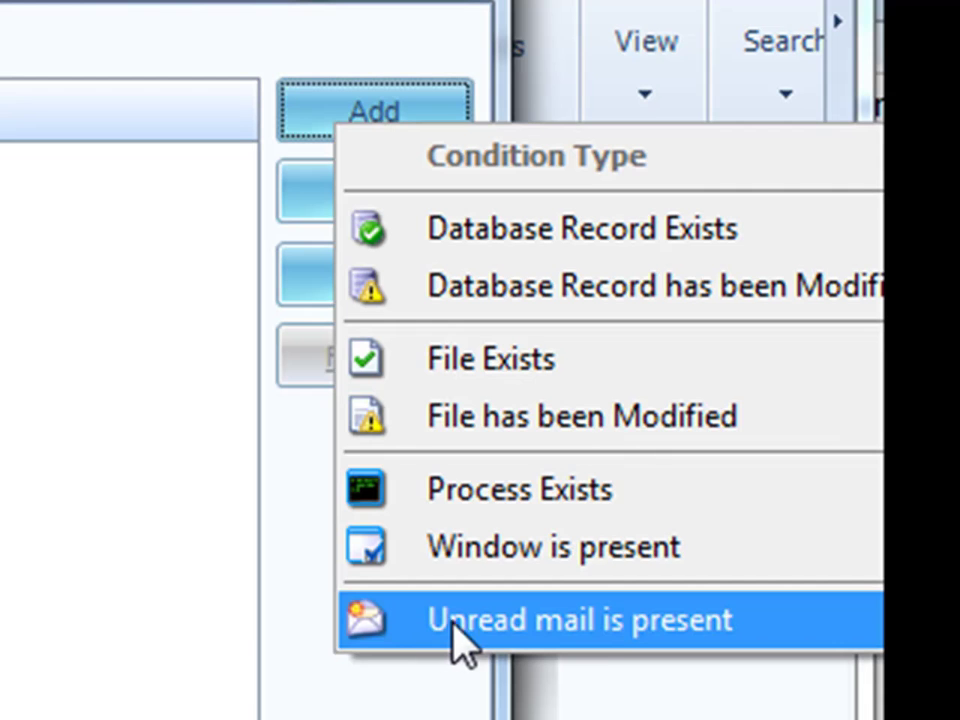
pyautogui.click(617, 645)
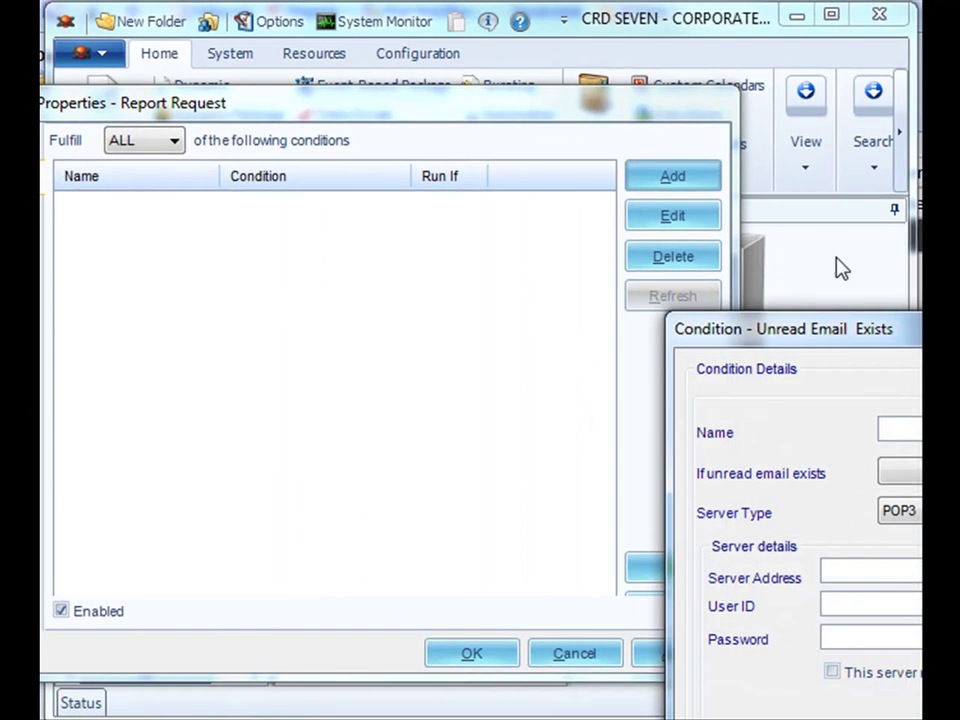
pyautogui.moveTo(894, 332); pyautogui.dragTo(358, 79)
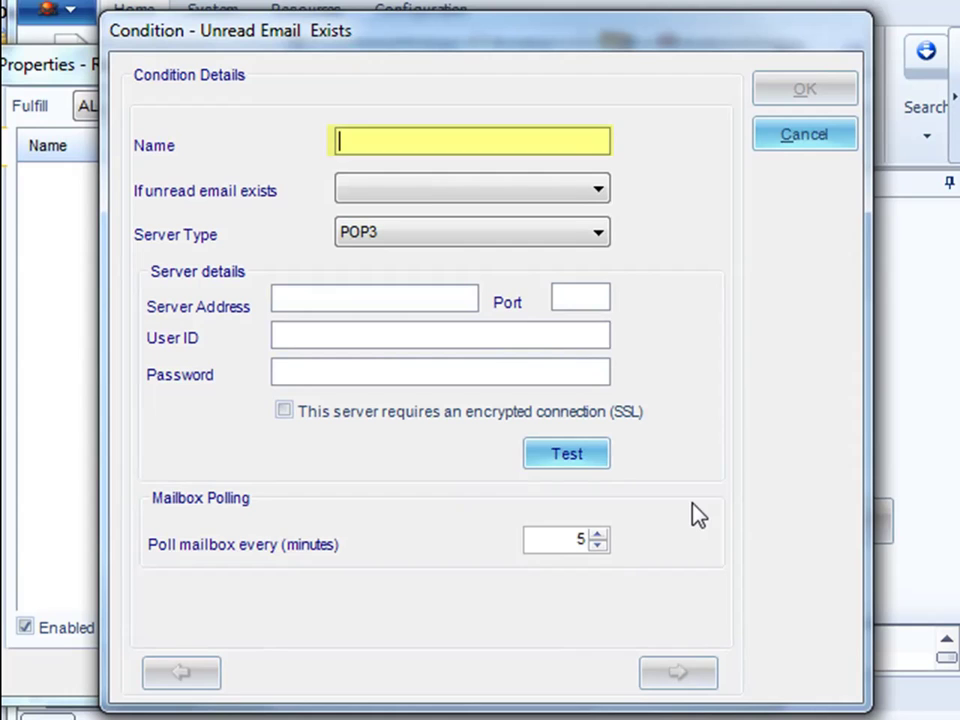
# - Name the condition New Account and set it to apply when unread email exists is TRUE
pyautogui.write('New Account')
pyautogui.press('Tab')
pyautogui.click(555, 192)
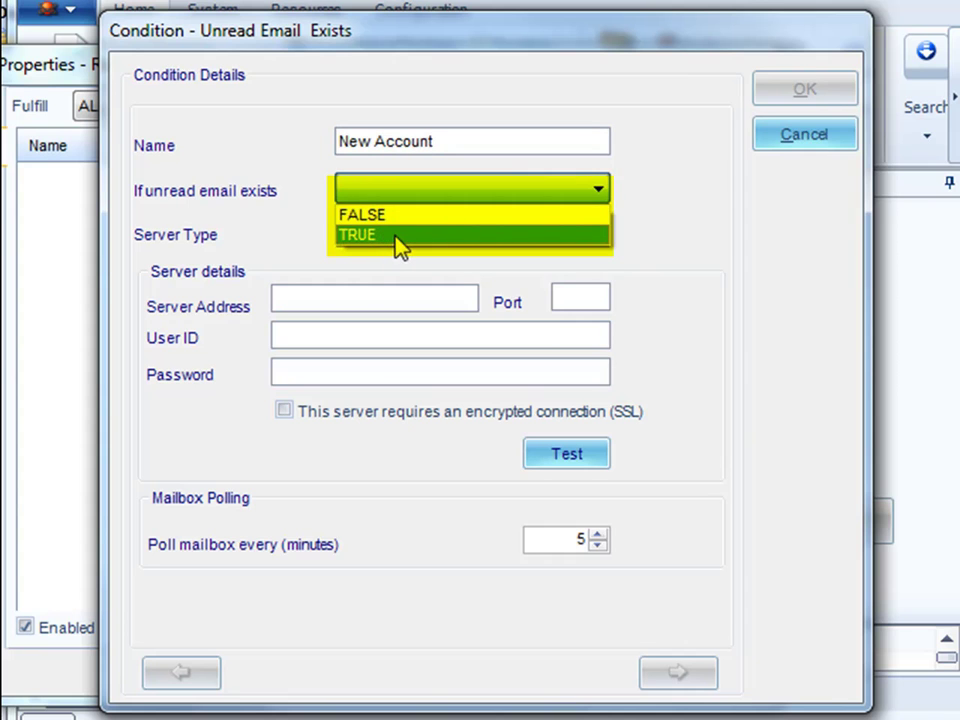
pyautogui.click(396, 238)
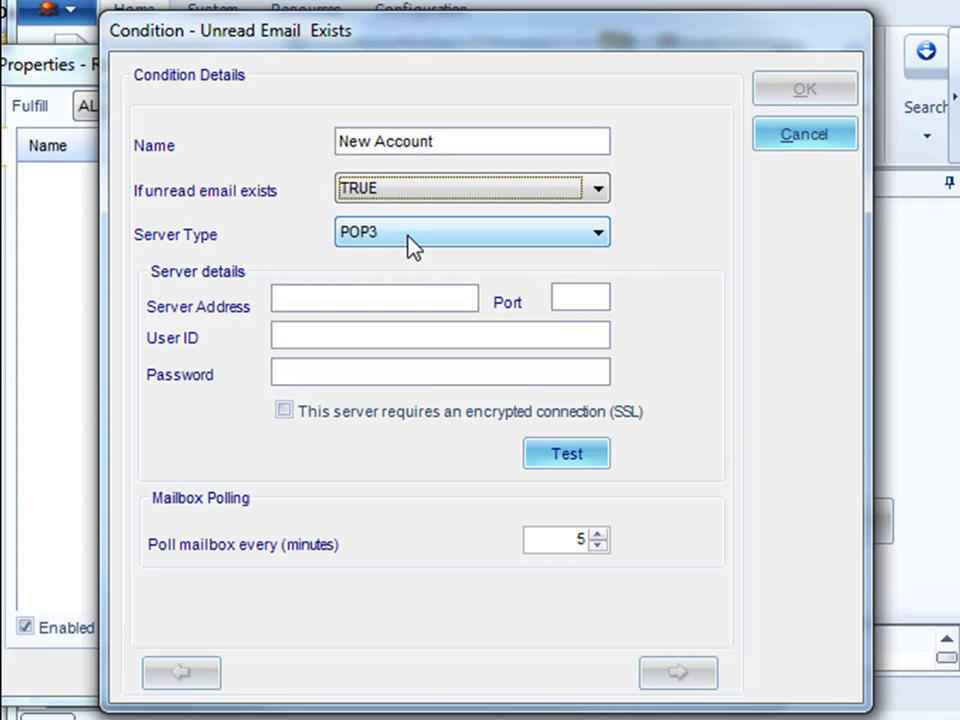
# - Set the mail server type to IMAP4, enter the server address, port 0, user ID and password, and test the connection
pyautogui.click(414, 246)
pyautogui.click(403, 261)
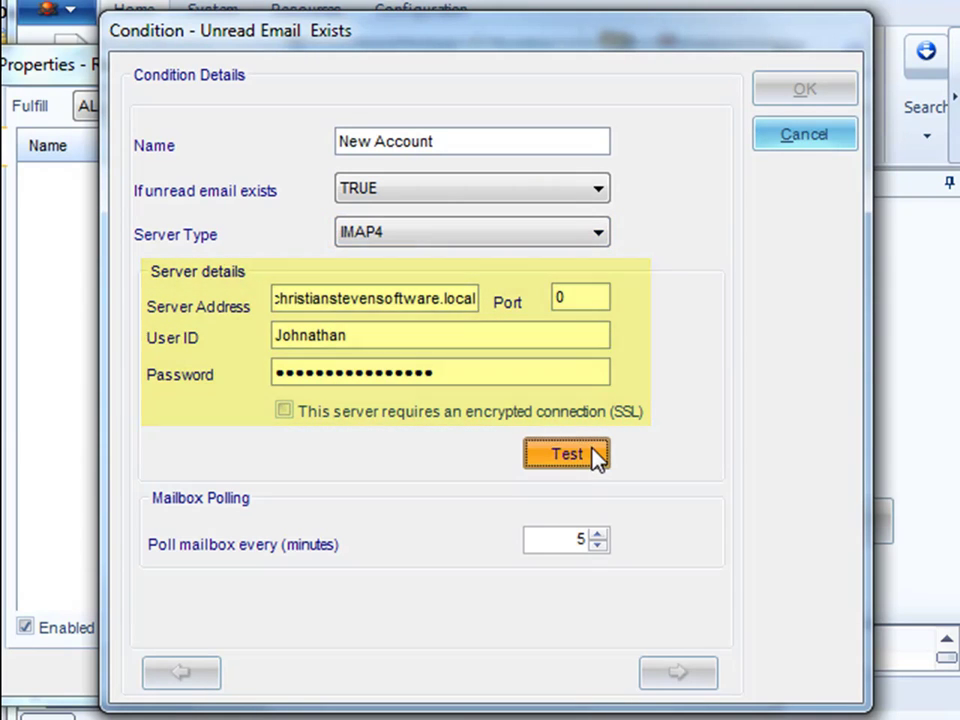
pyautogui.click(597, 458)
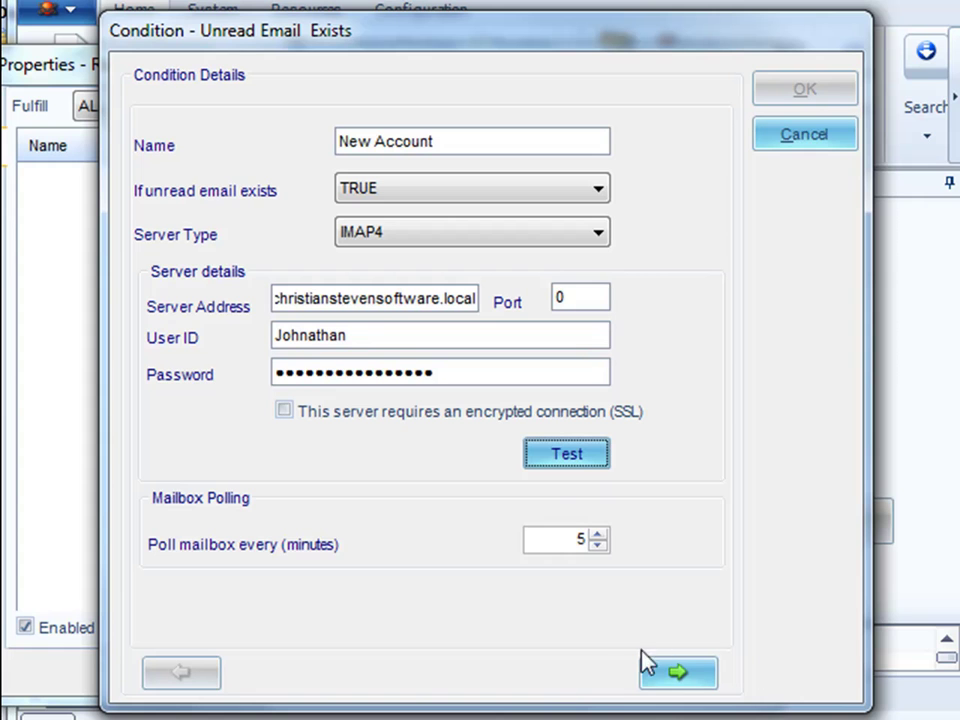
# - Choose INBOX as the mail folder to monitor and continue to the matching criteria
pyautogui.click(679, 684)
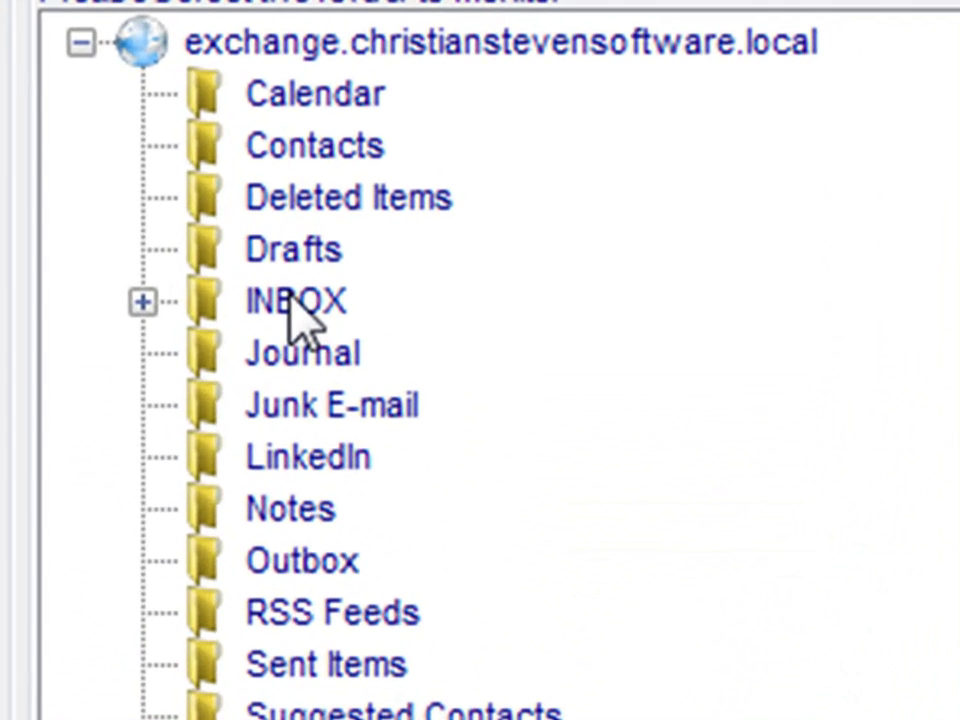
pyautogui.click(292, 302)
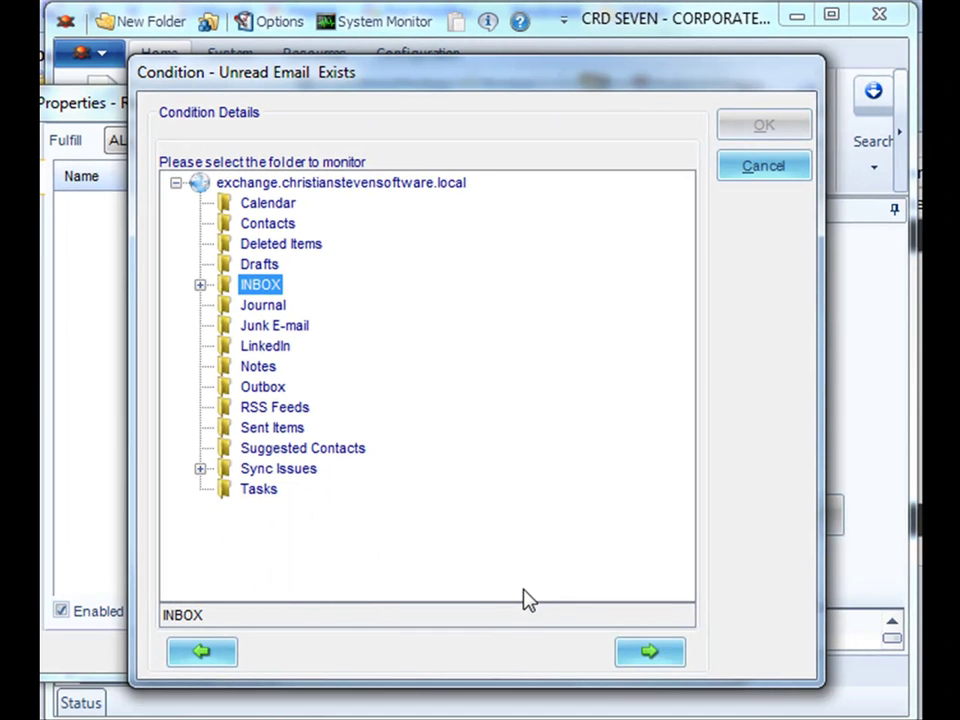
pyautogui.click(670, 652)
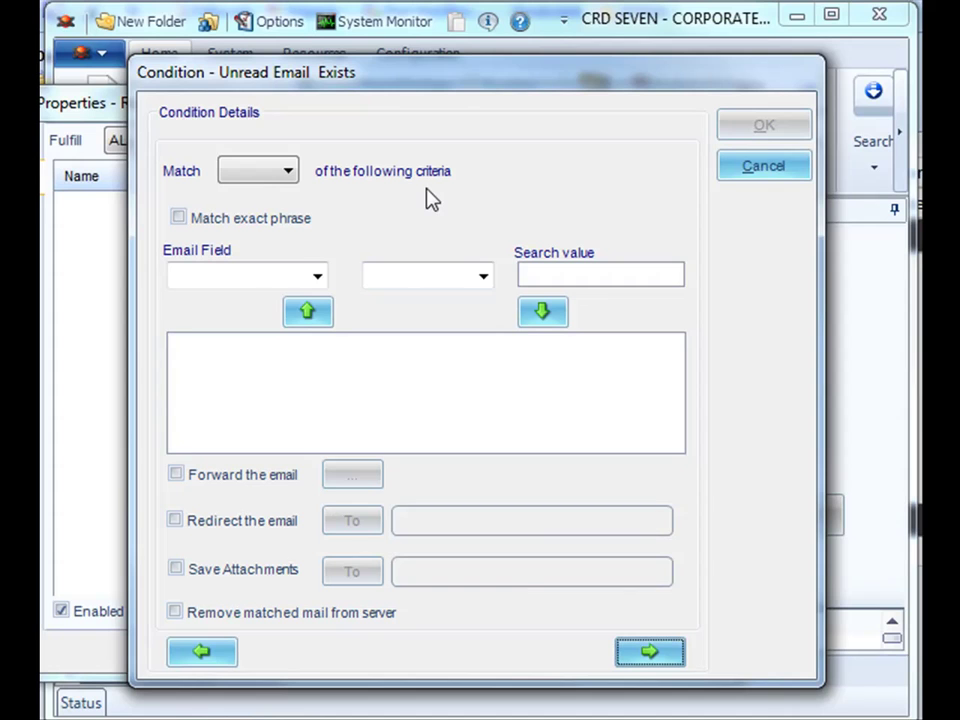
# - Match ALL criteria, add the criterion Subject = New Account, and finish the condition
pyautogui.click(277, 183)
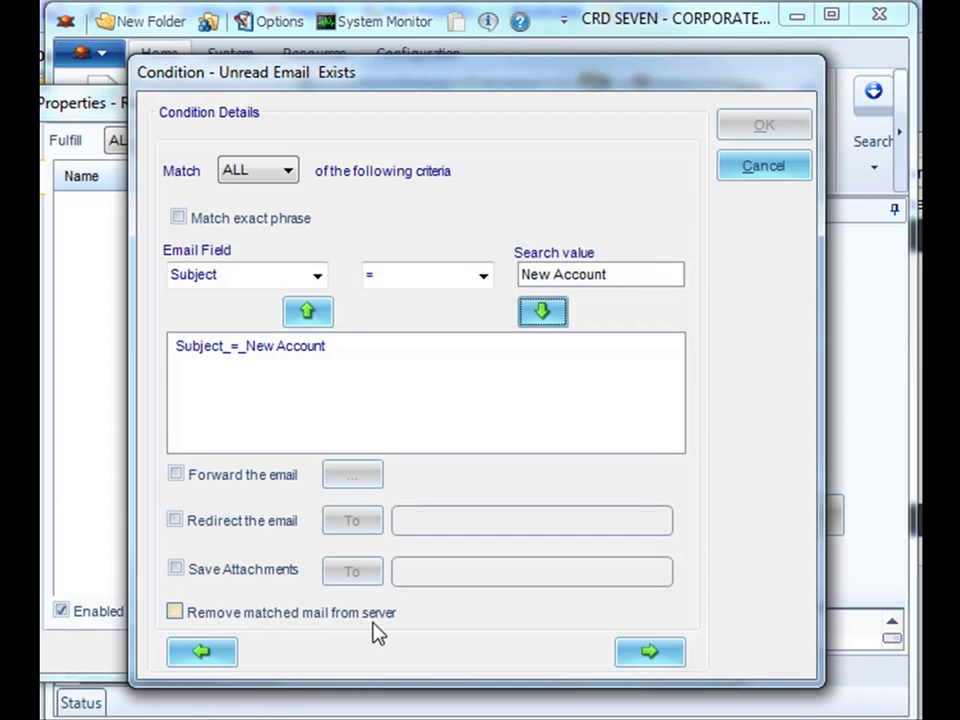
pyautogui.click(671, 652)
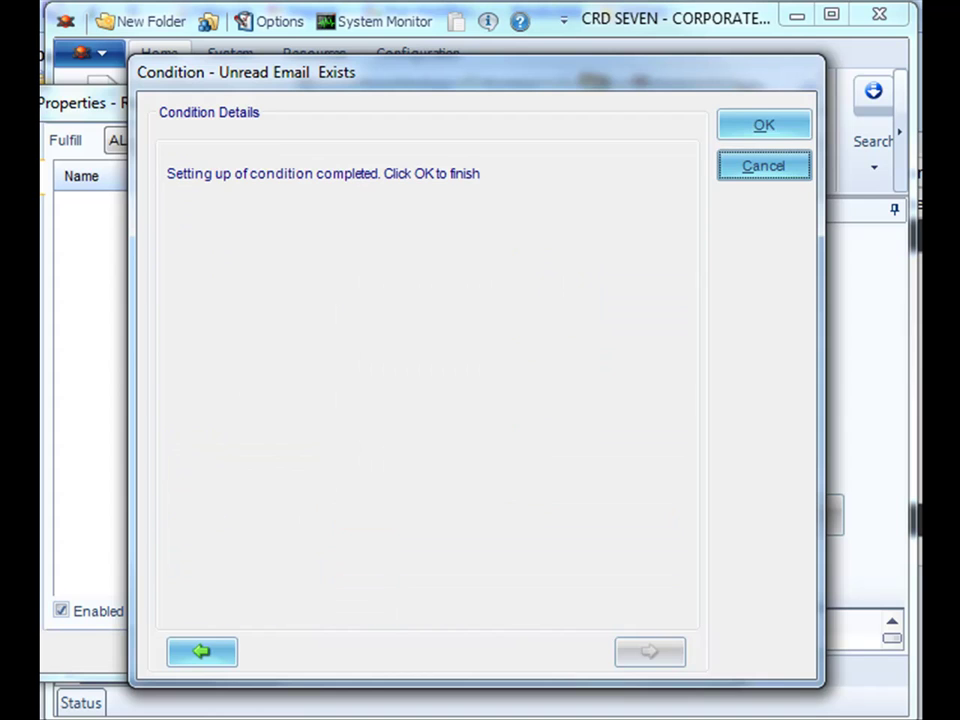
pyautogui.click(755, 131)
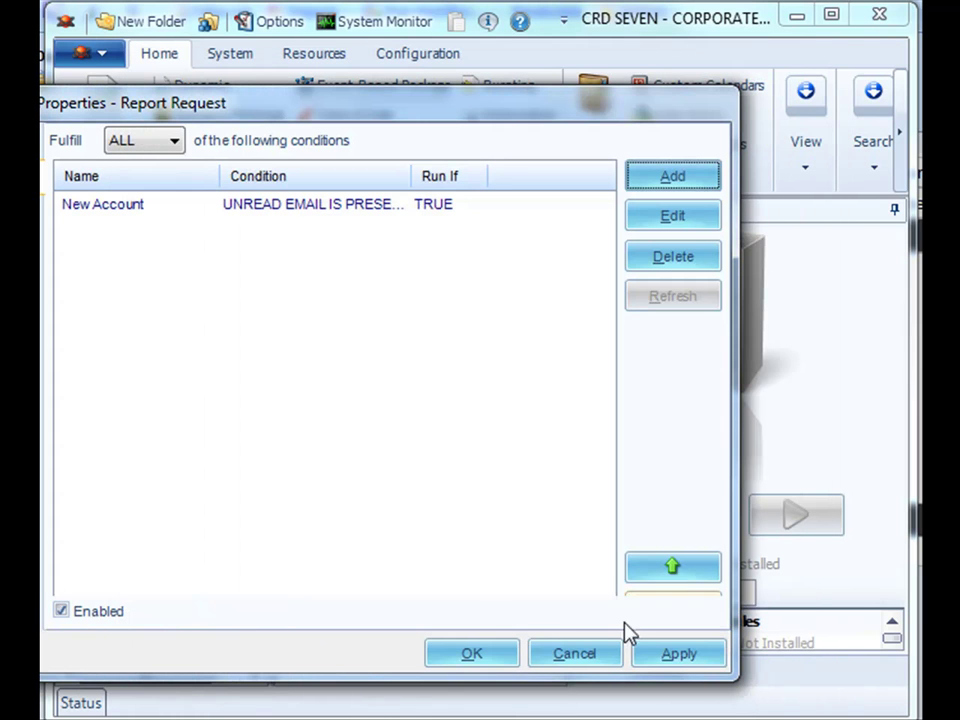
# - Add an "Insert a record" database task to the schedule's custom task list
pyautogui.click(292, 206)
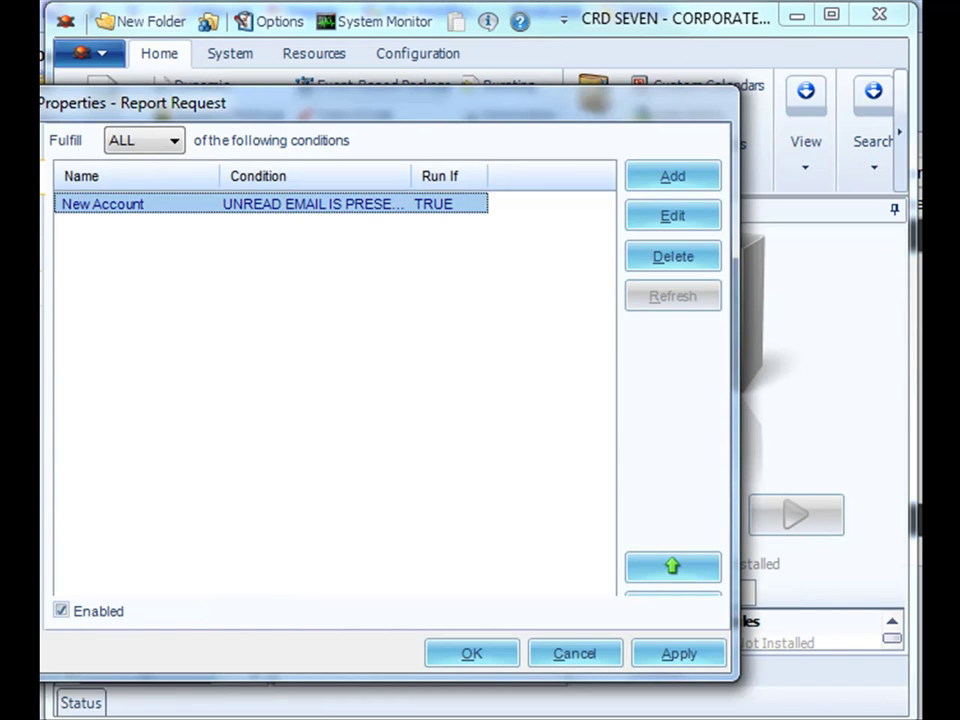
pyautogui.click(35, 229)
pyautogui.click(35, 229)
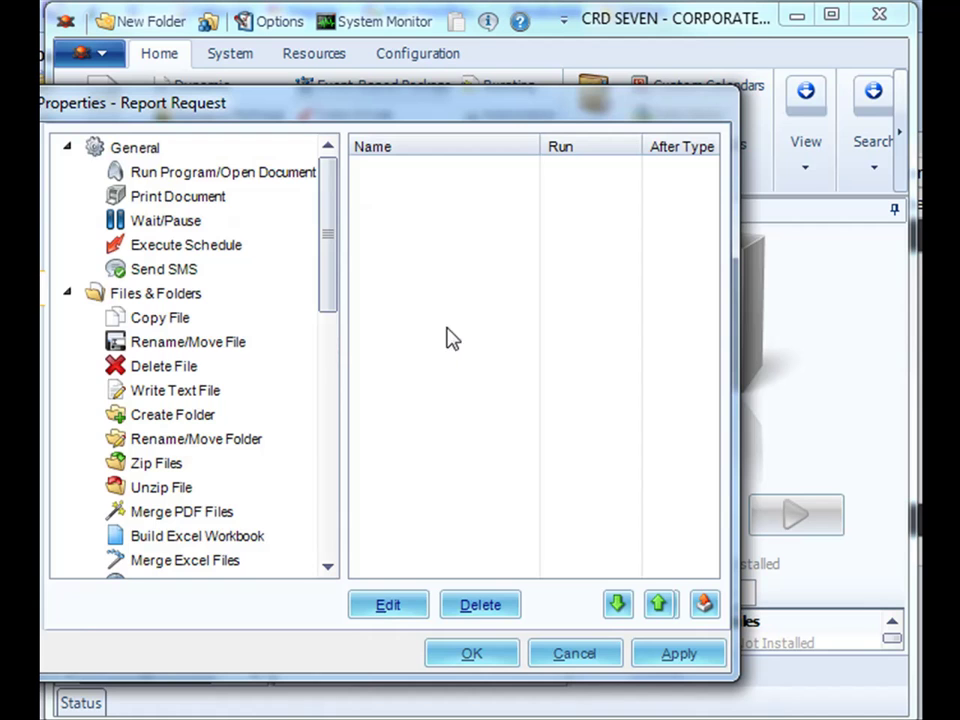
pyautogui.moveTo(332, 214); pyautogui.dragTo(315, 421)
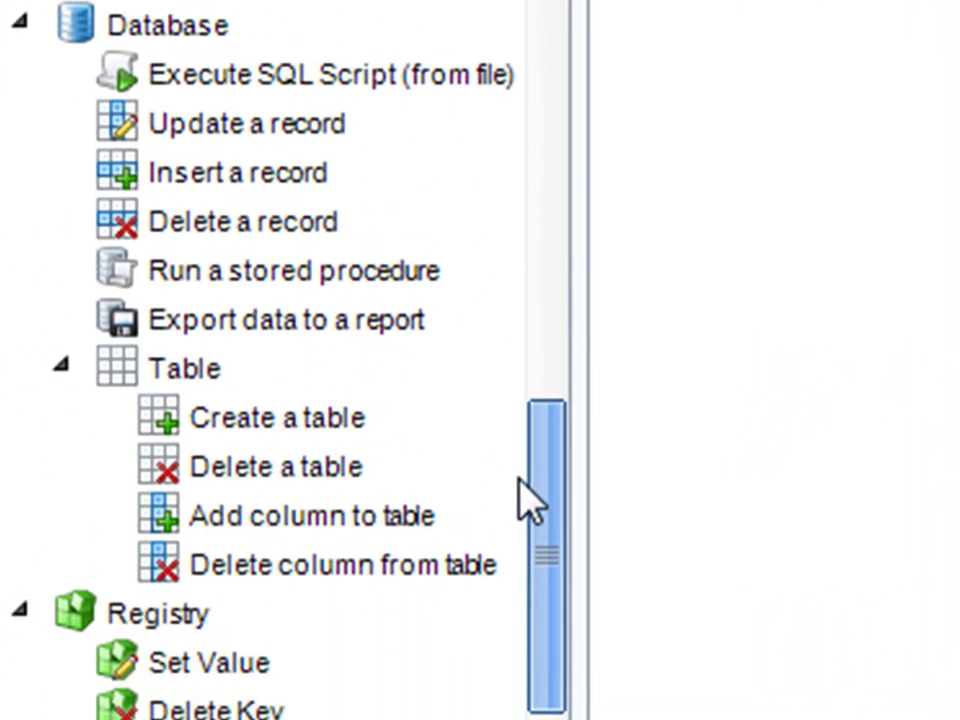
pyautogui.moveTo(530, 500); pyautogui.dragTo(525, 467)
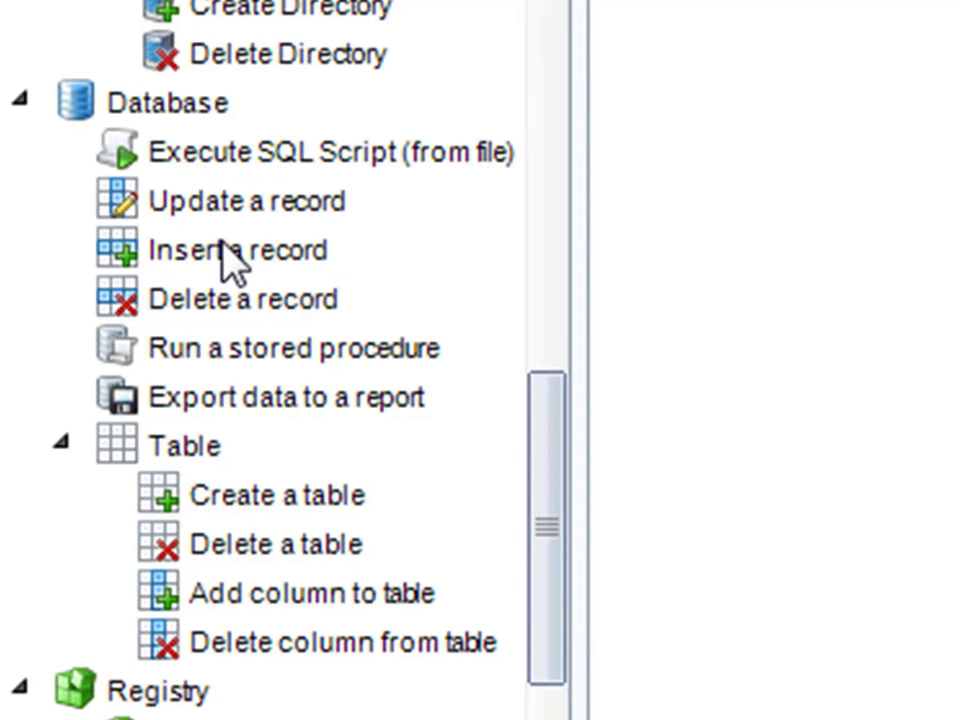
pyautogui.click(185, 249)
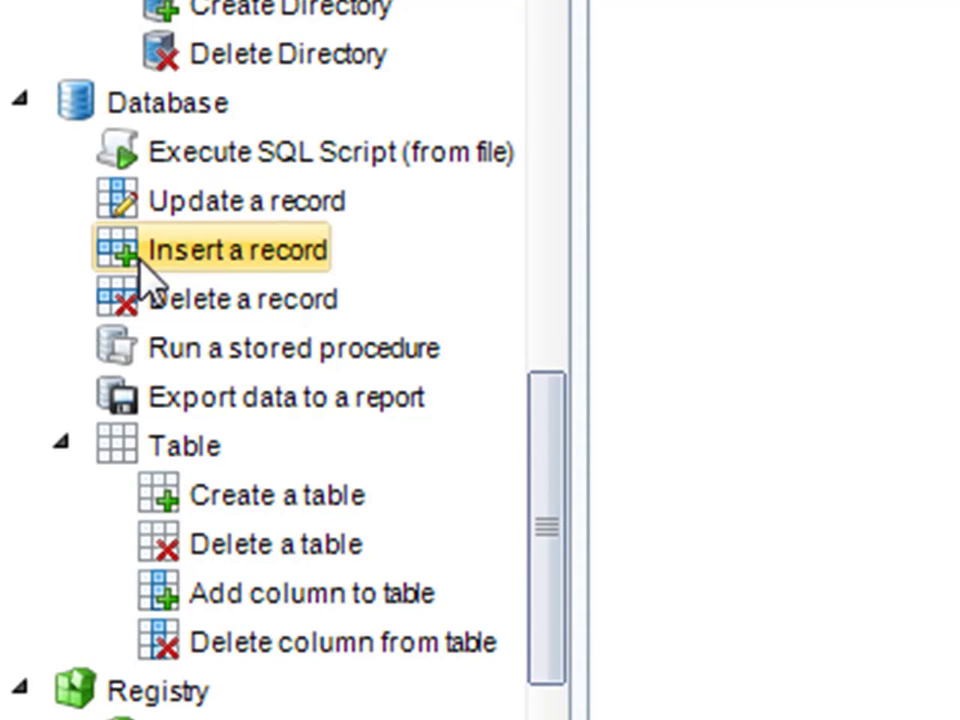
pyautogui.moveTo(140, 256); pyautogui.dragTo(853, 99)
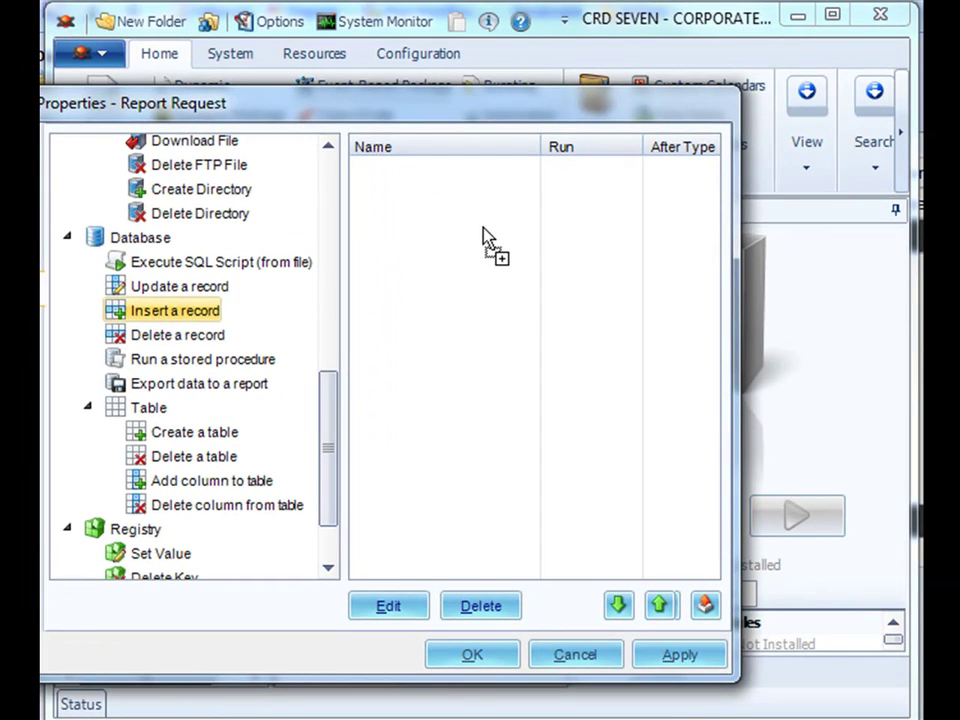
pyautogui.moveTo(483, 237); pyautogui.dragTo(512, 488)
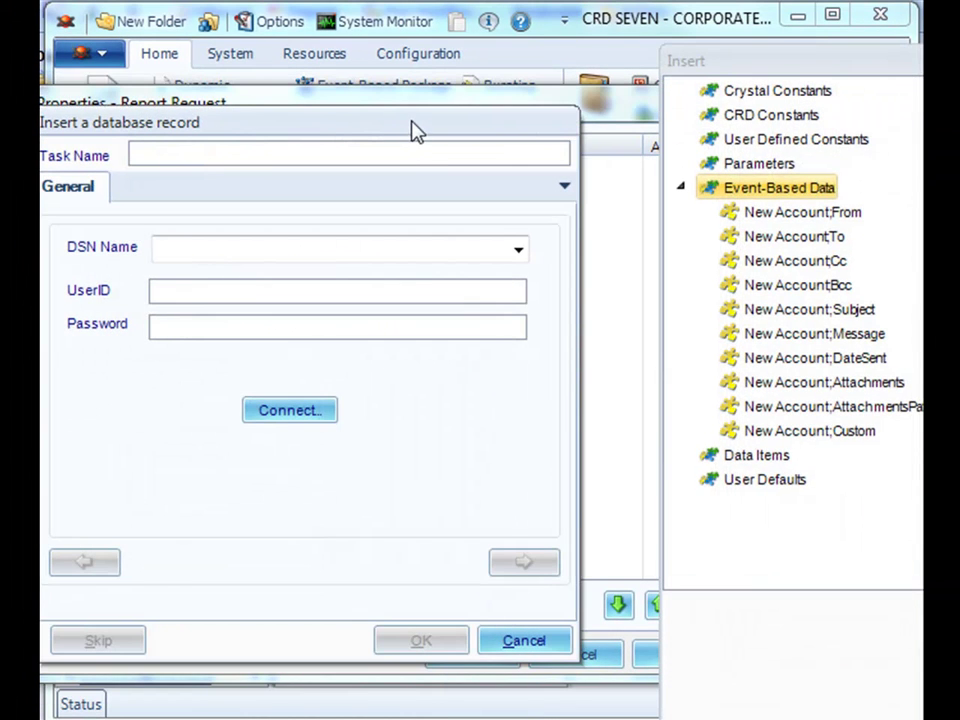
# - Name the task Create Account, connect it to the Test DB data source, and continue to the table settings
pyautogui.moveTo(414, 131); pyautogui.dragTo(420, 114)
pyautogui.moveTo(870, 62); pyautogui.dragTo(799, 54)
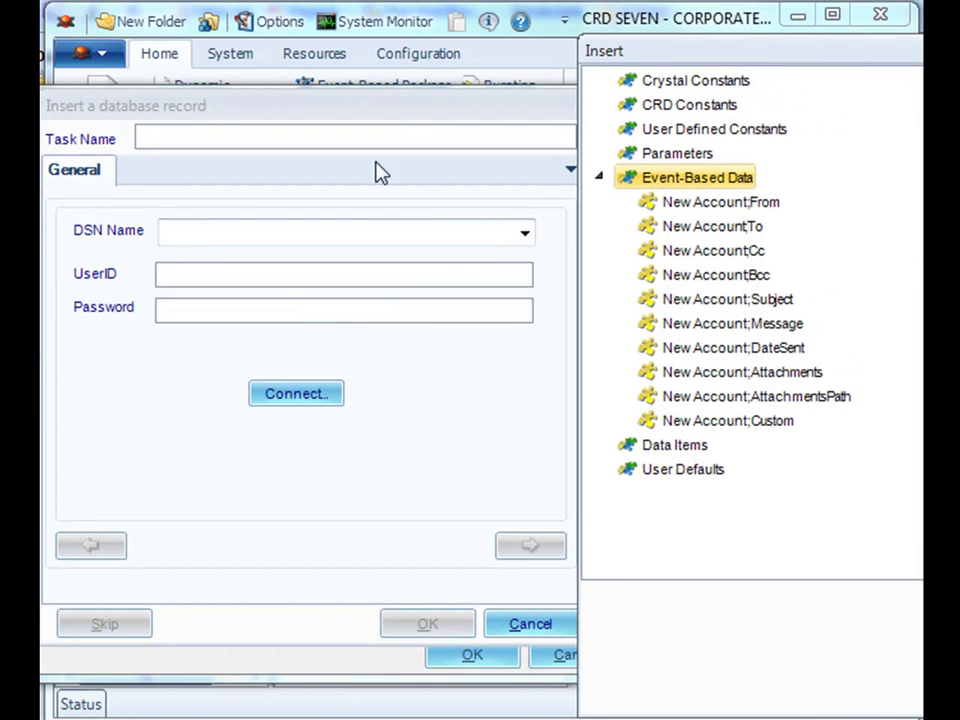
pyautogui.click(327, 136)
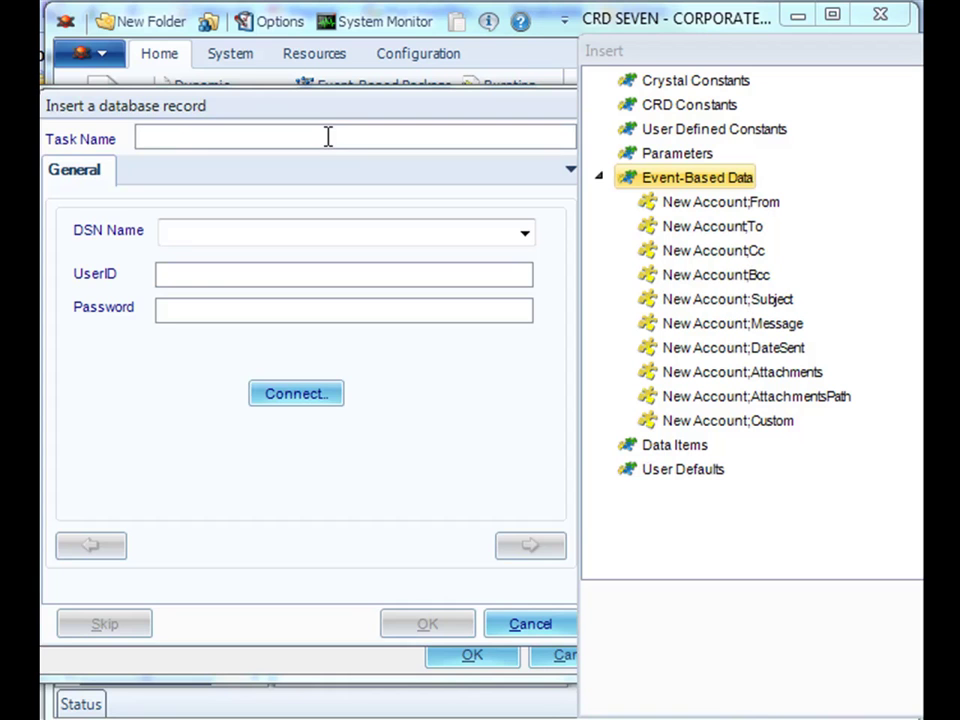
pyautogui.write('Create Account')
pyautogui.click(523, 234)
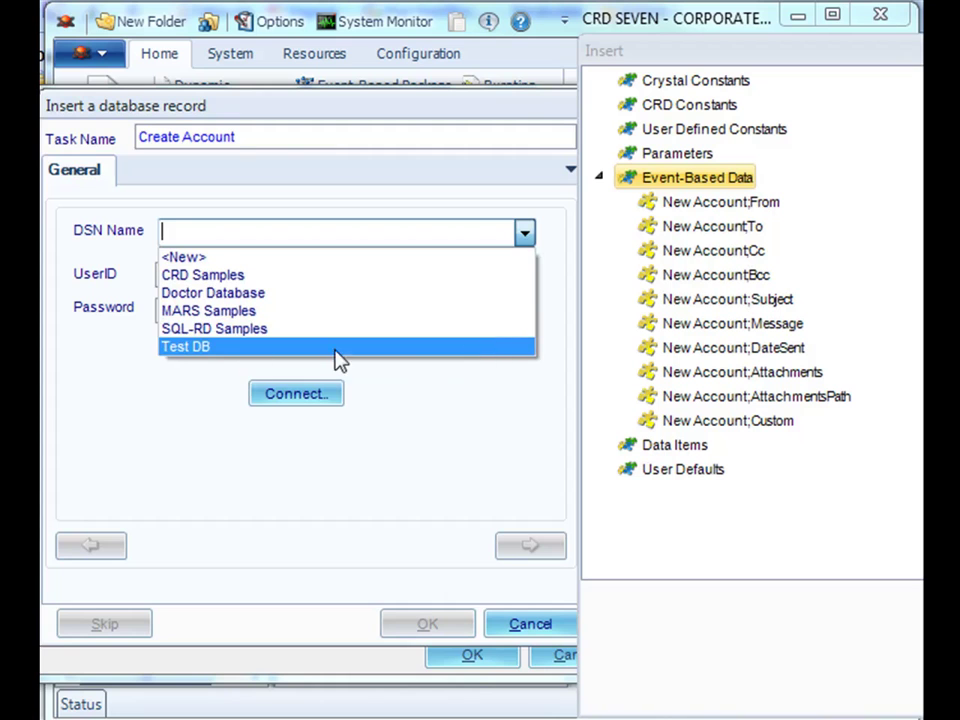
pyautogui.click(190, 348)
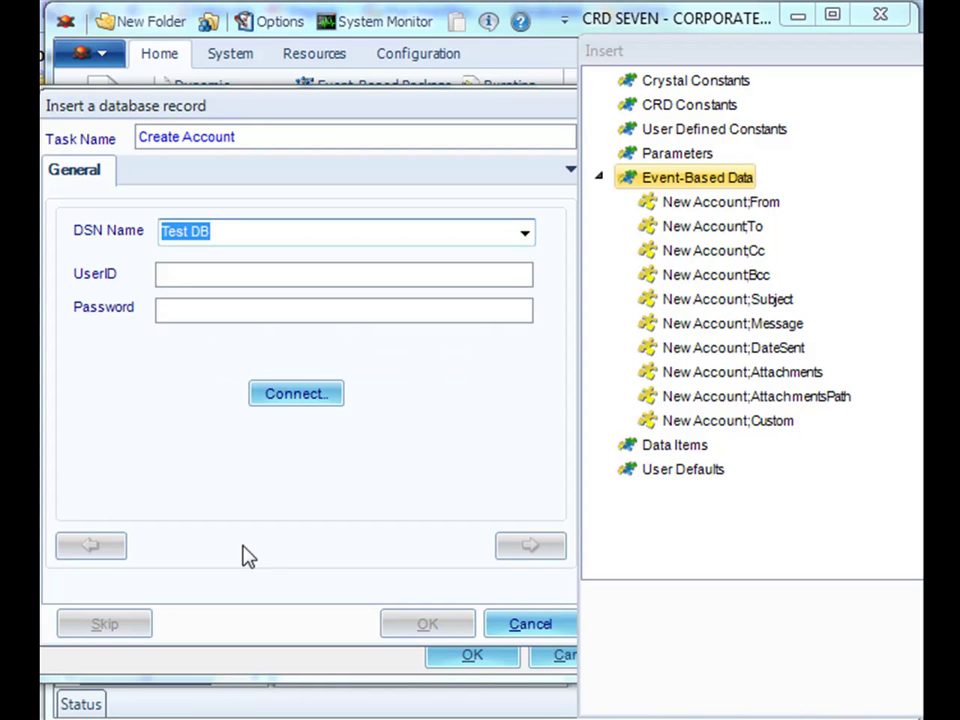
pyautogui.click(277, 394)
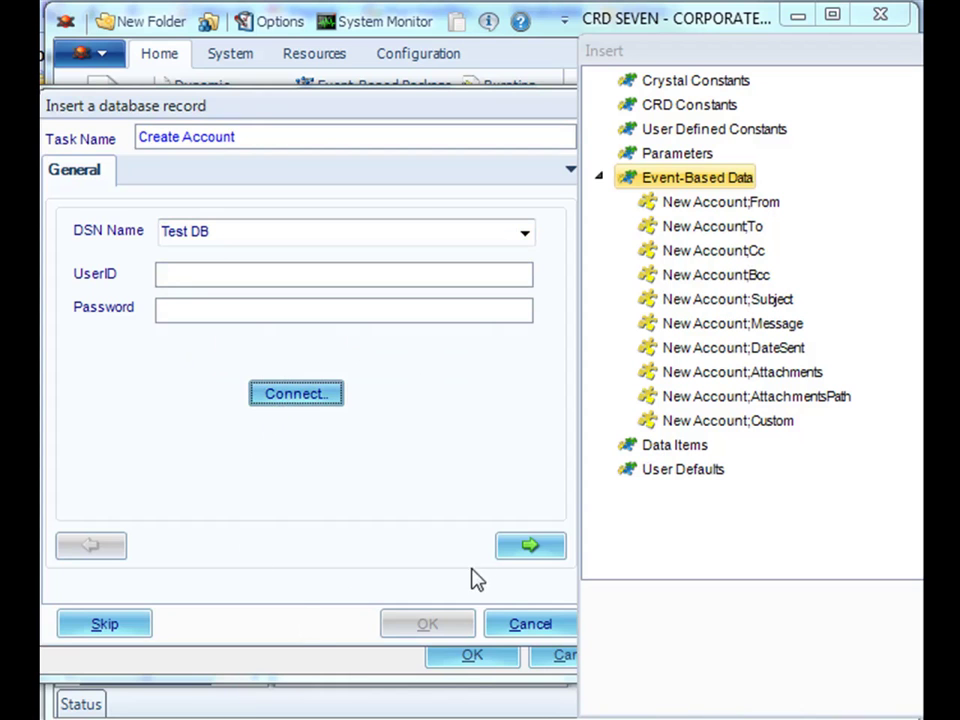
pyautogui.click(518, 553)
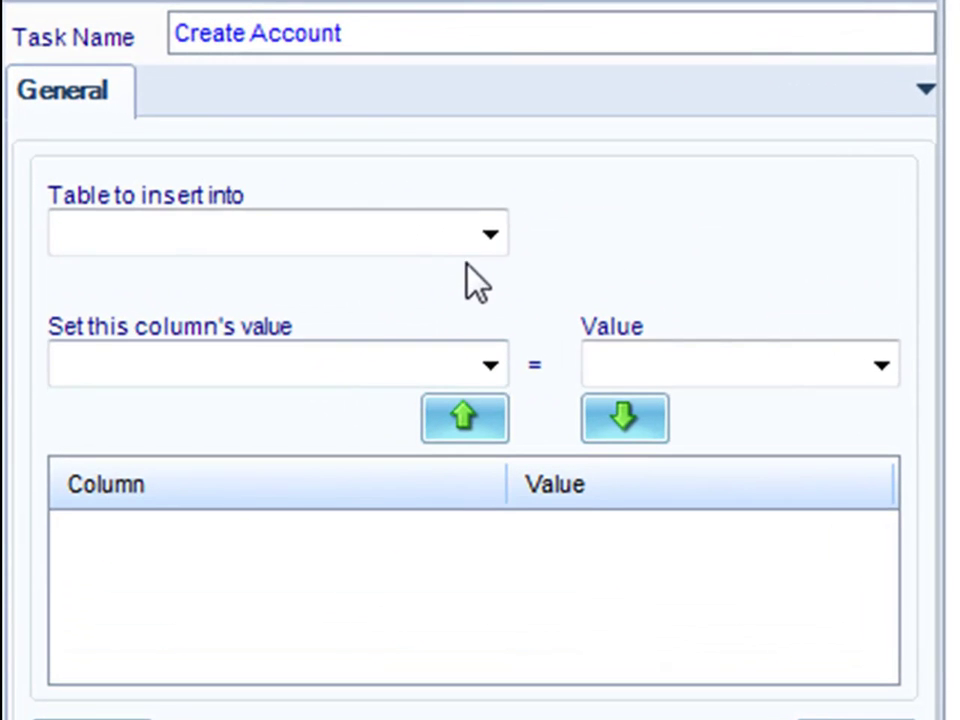
# - Choose Accounts as the table to insert into and [Account Name] as the column to set
pyautogui.click(480, 226)
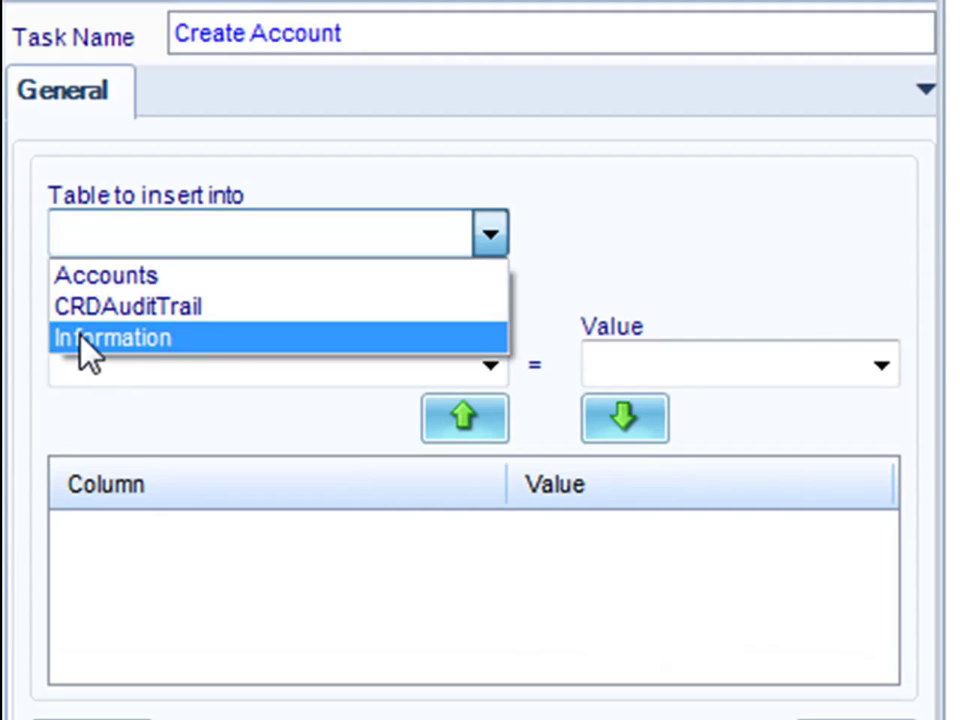
pyautogui.click(104, 275)
pyautogui.click(490, 364)
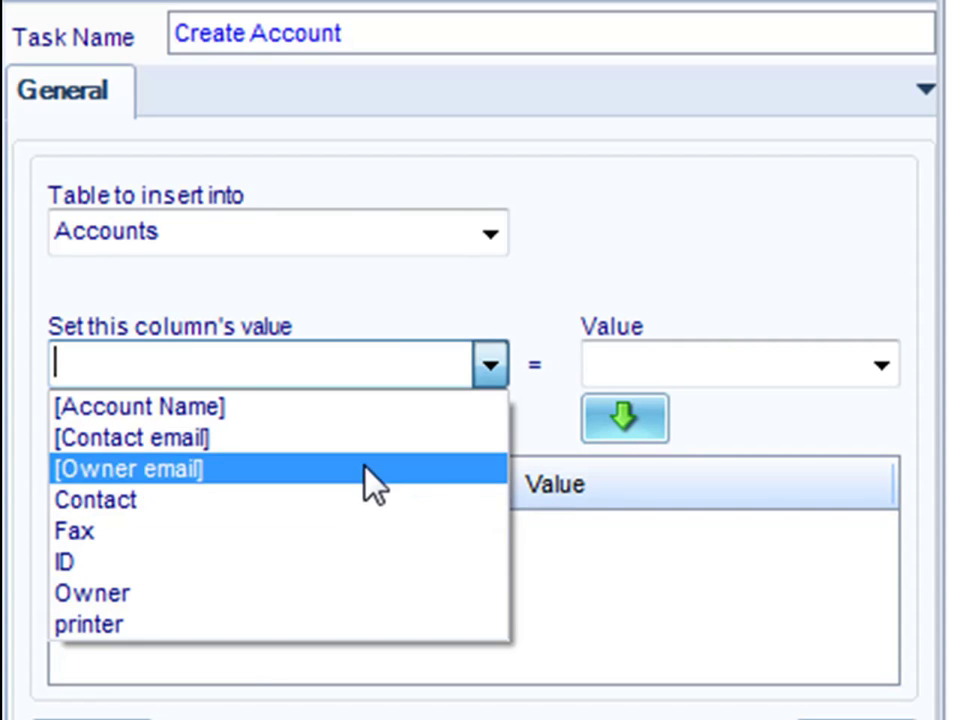
pyautogui.click(343, 408)
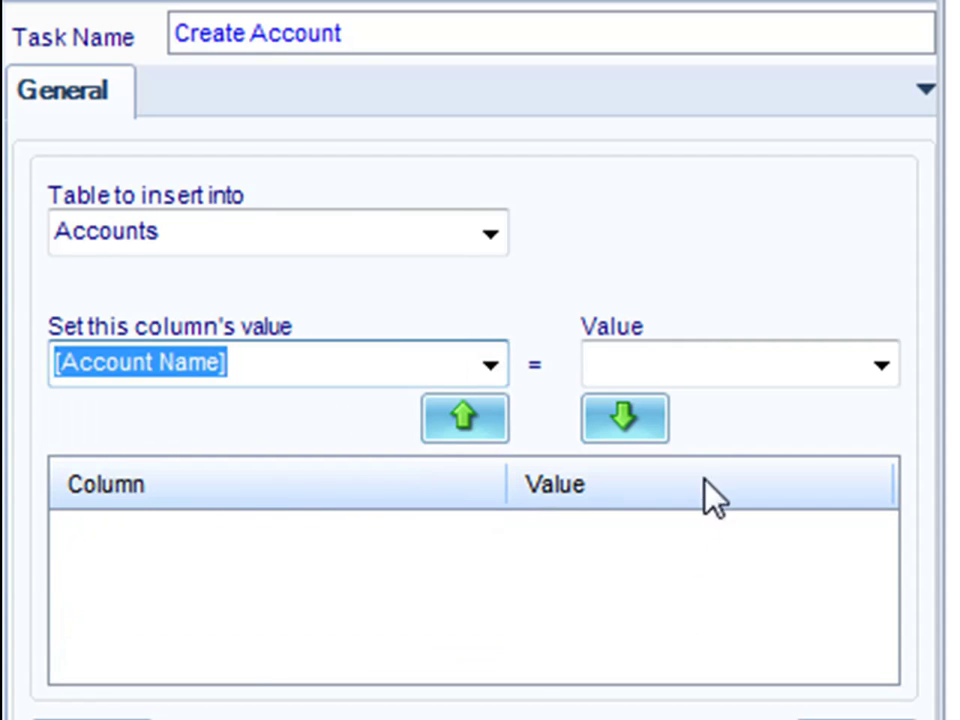
# - Map [Account Name] to the New Account Custom event-based data insert with the custom field descriptor "Name:" and add the pair to the column list
pyautogui.click(741, 364)
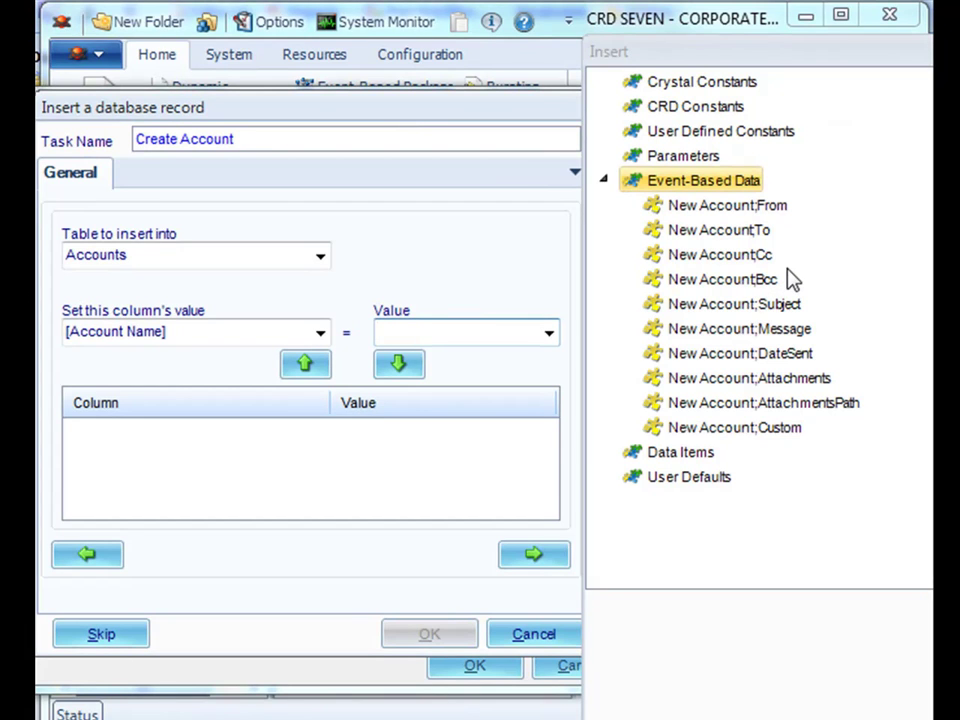
pyautogui.click(690, 430)
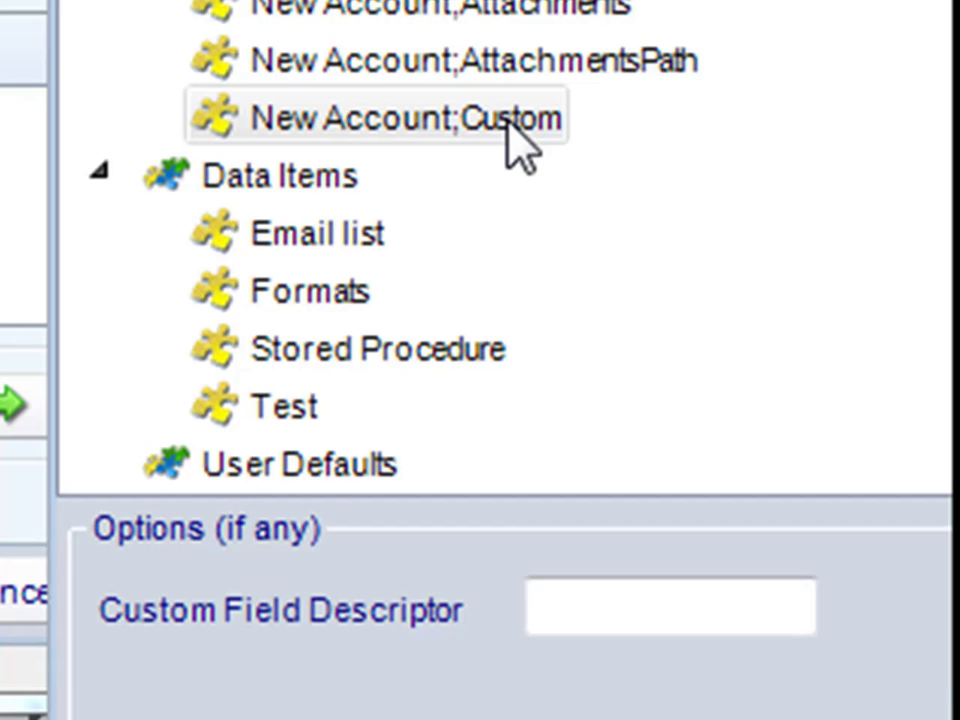
pyautogui.click(452, 114)
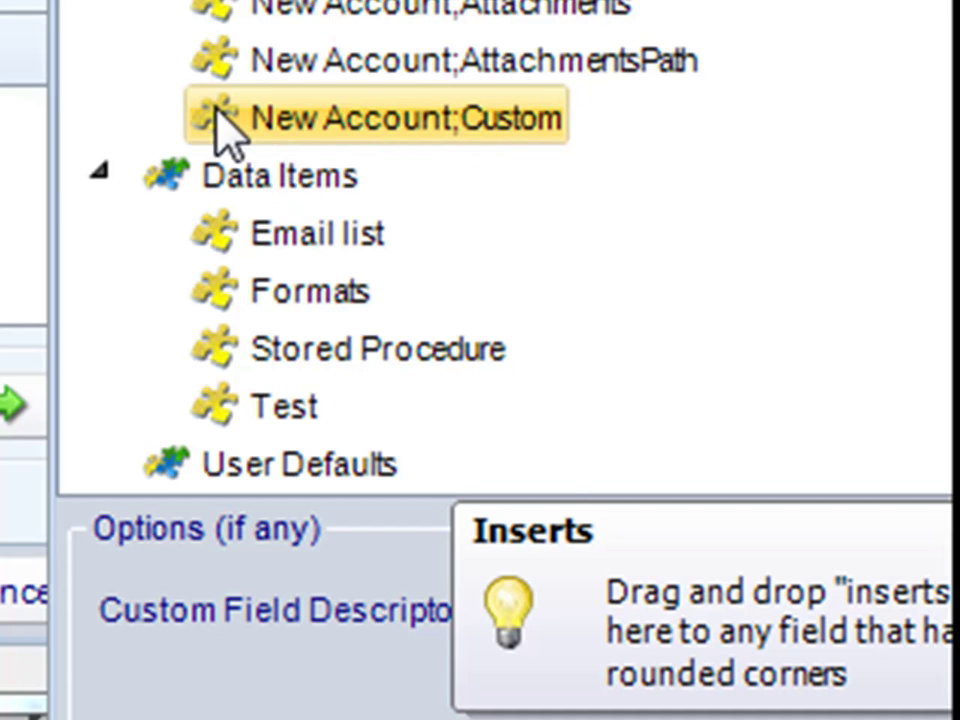
pyautogui.click(566, 610)
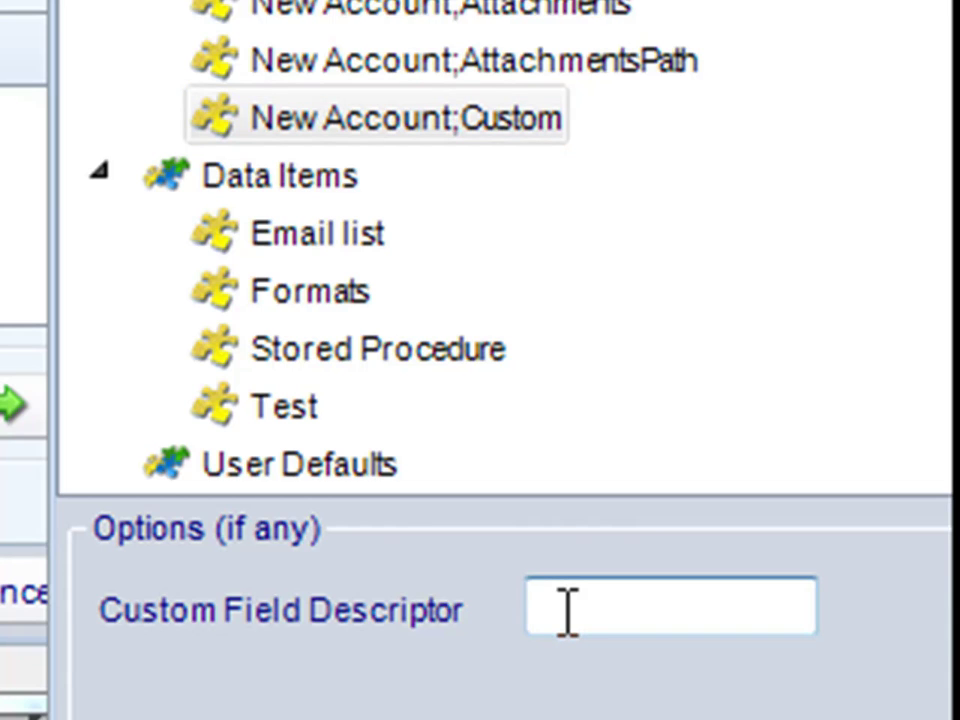
pyautogui.write('Name')
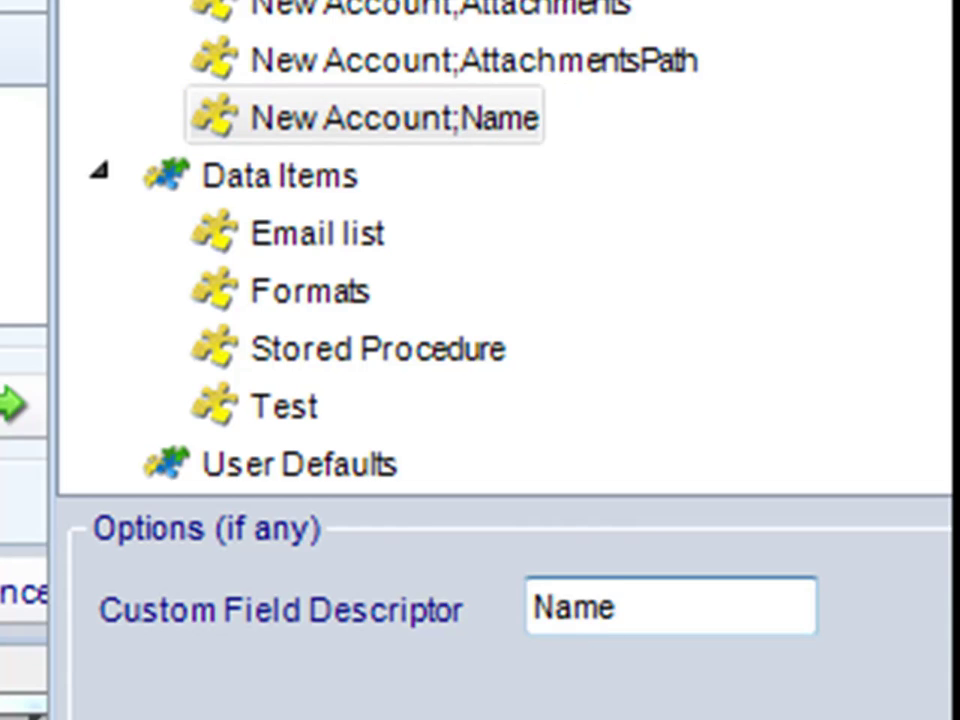
pyautogui.write(':')
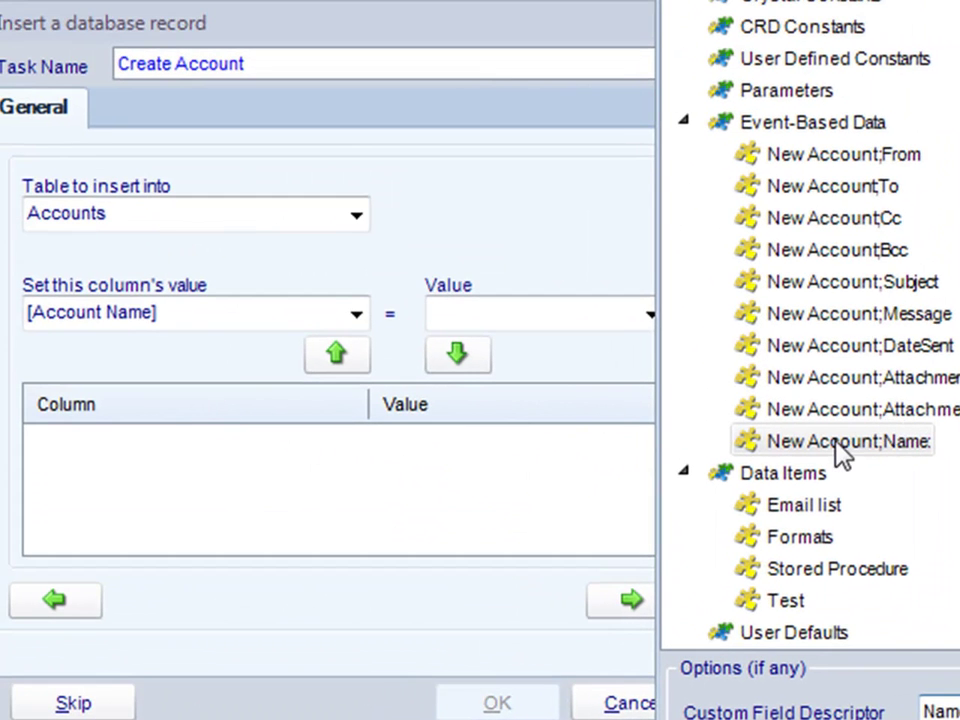
pyautogui.moveTo(840, 452); pyautogui.dragTo(509, 302)
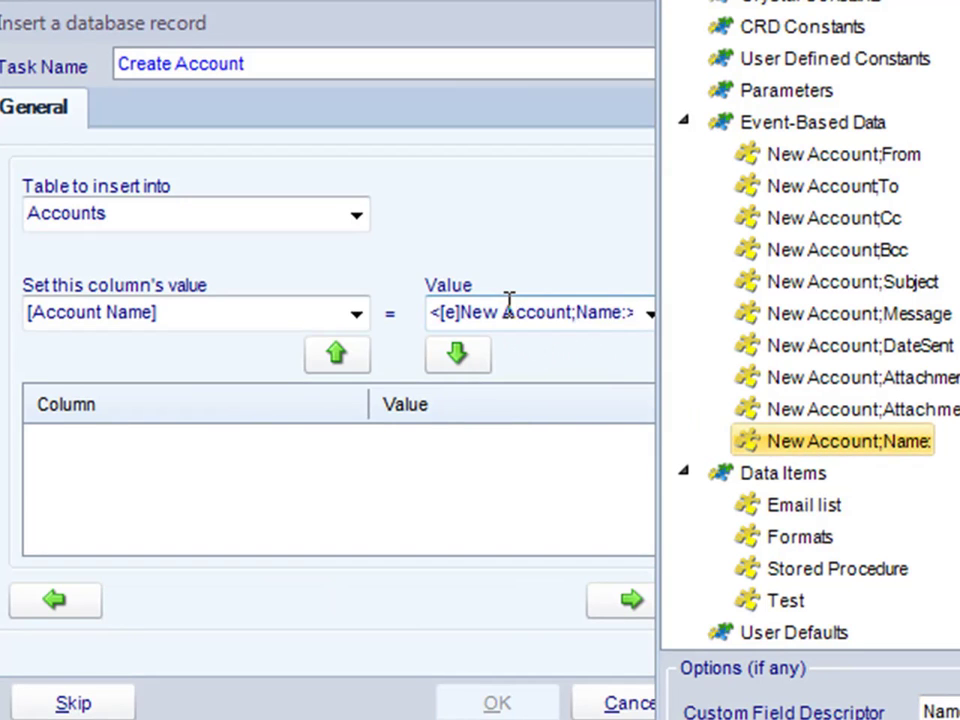
pyautogui.click(476, 362)
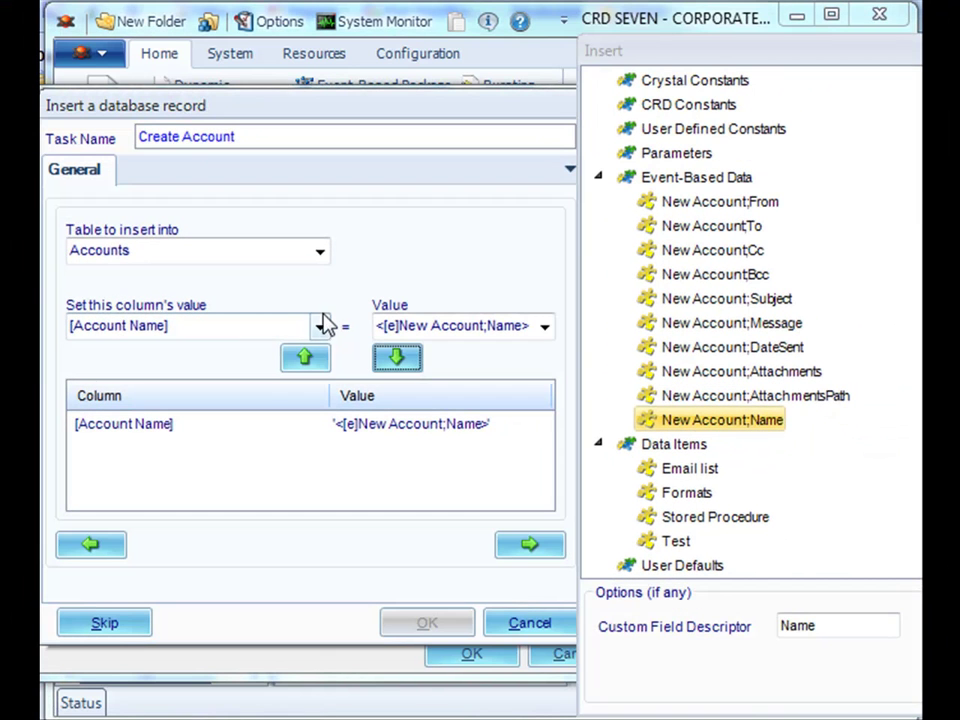
# - Map [Contact email] to the New Account "Email Address:" field and ID to its "User ID" field, and finish the Create Account task
pyautogui.click(355, 313)
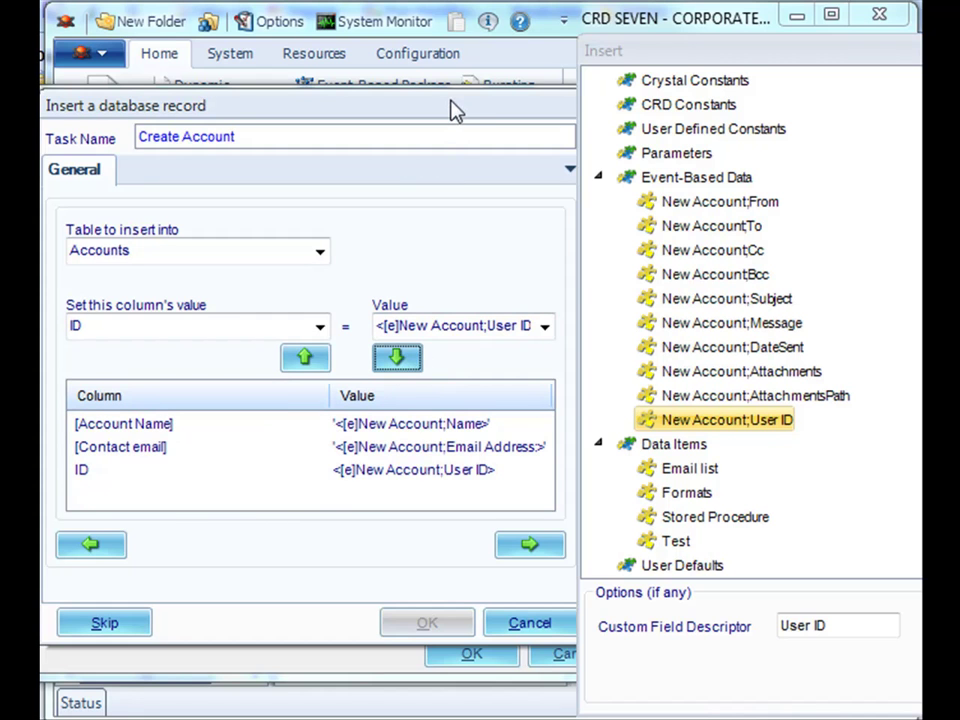
pyautogui.moveTo(454, 111); pyautogui.dragTo(442, 75)
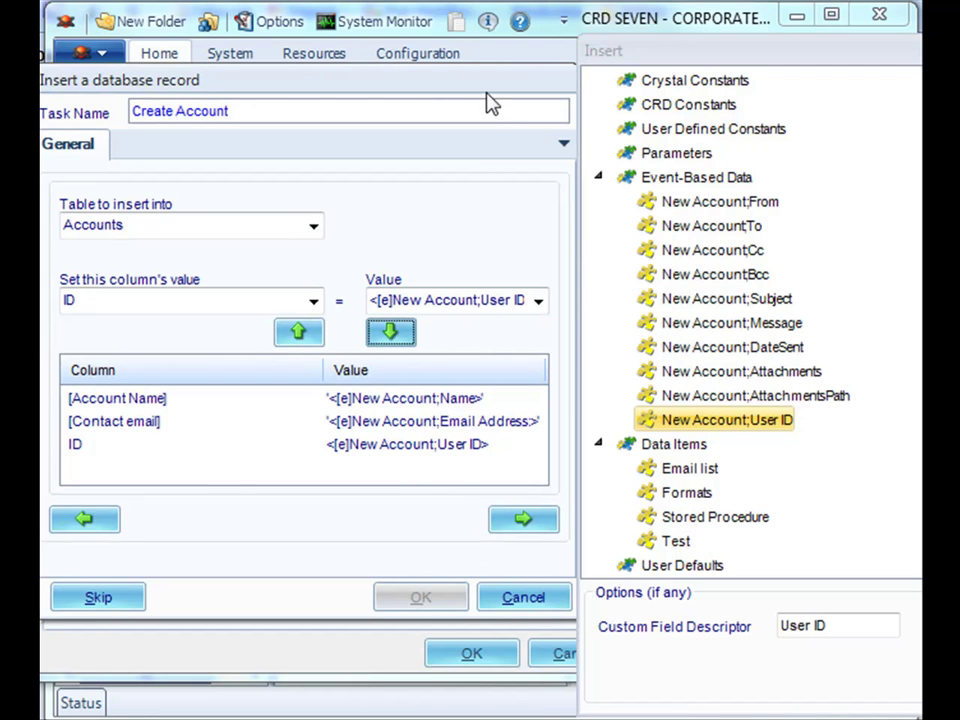
pyautogui.click(525, 530)
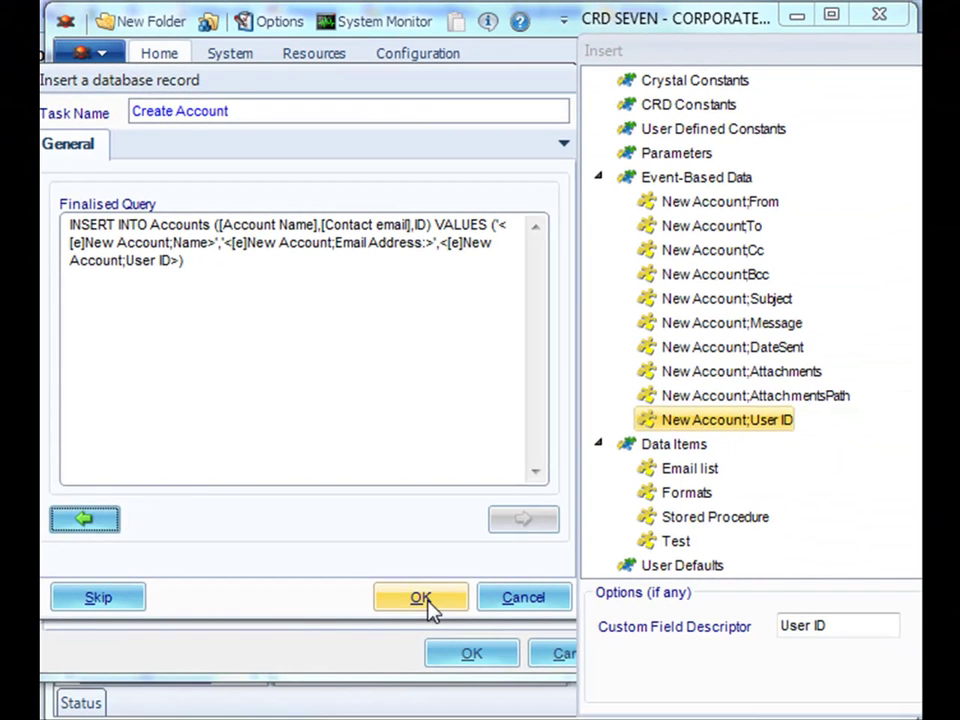
pyautogui.click(426, 602)
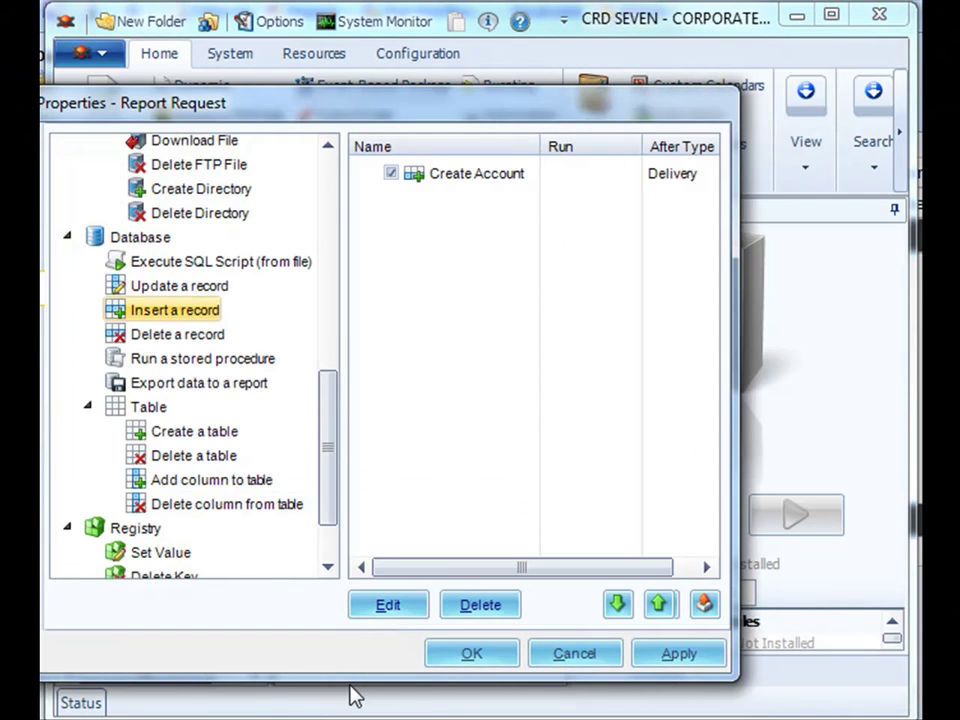
# - Save the Report Request event-based schedule with the Create Account task and close its properties
pyautogui.click(493, 182)
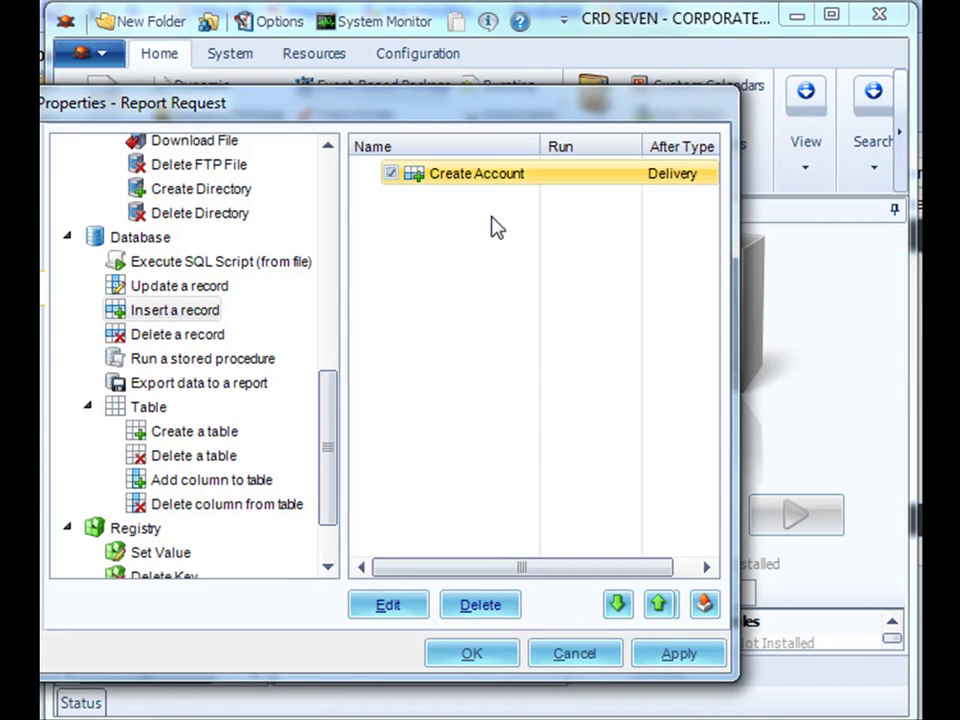
pyautogui.moveTo(478, 112); pyautogui.dragTo(617, 110)
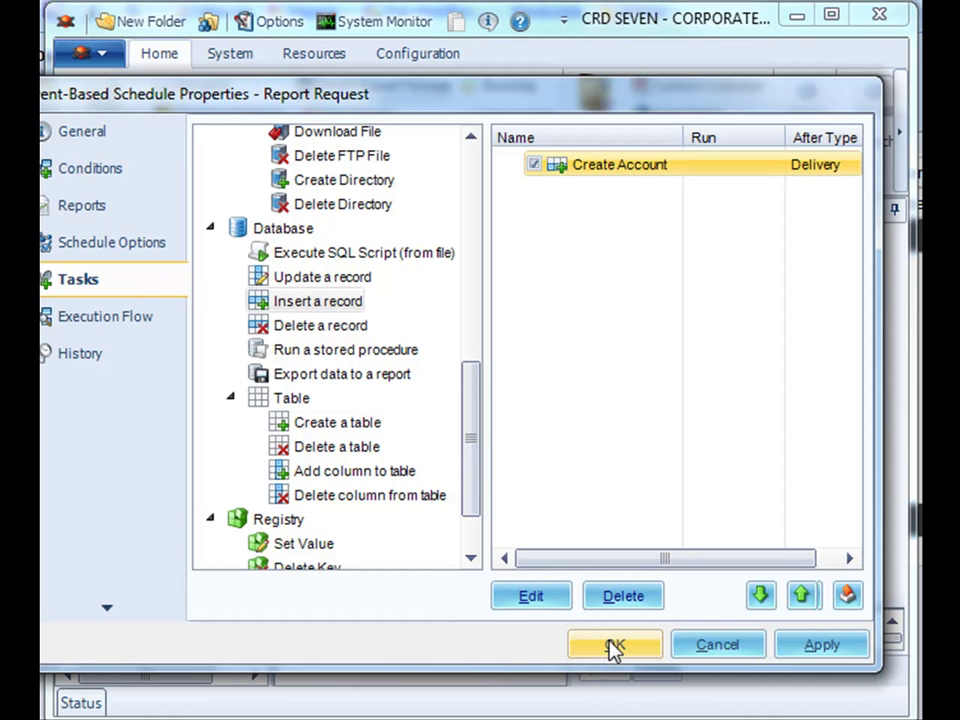
pyautogui.click(614, 646)
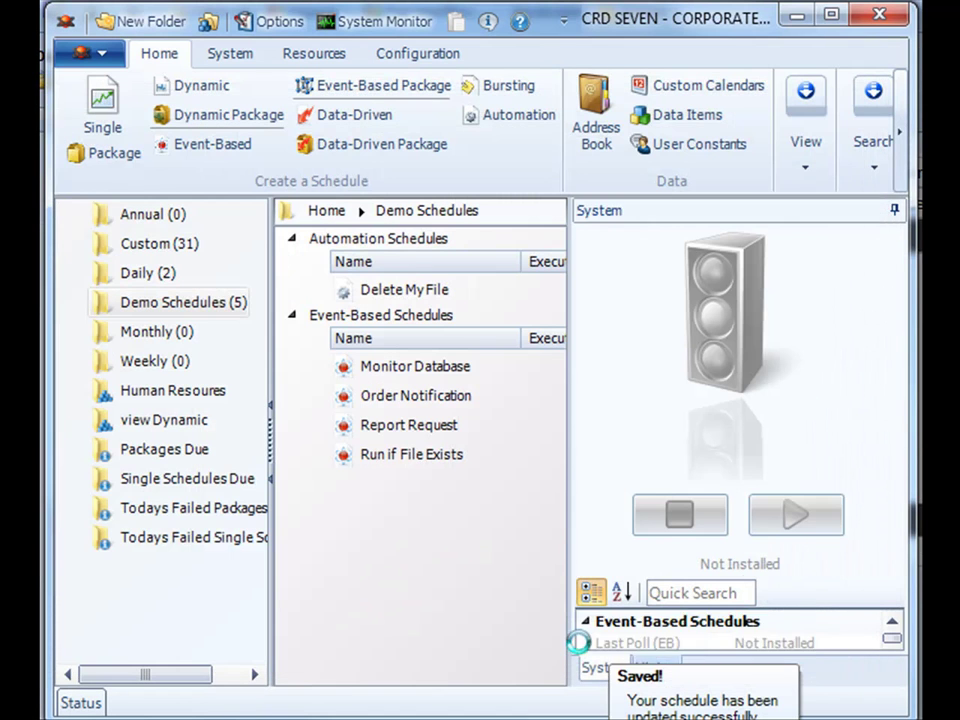